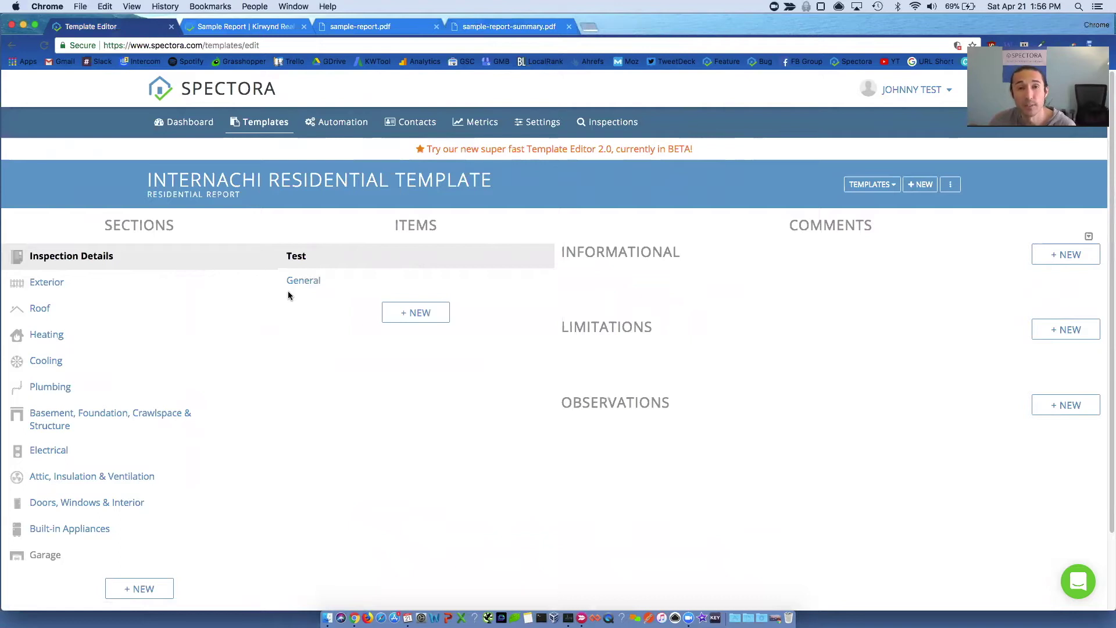
Review the sample report online, then as sample-report.pdf and sample-report-summary.pdf
click(272, 28)
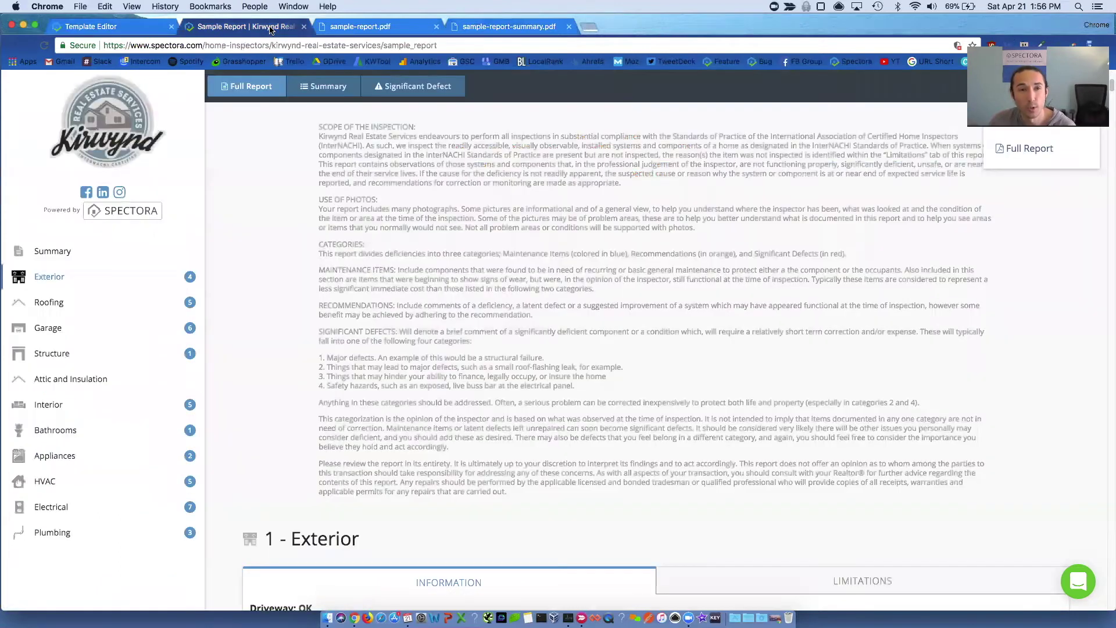
scroll(338, 203, up, 3)
scroll(324, 204, down, 1)
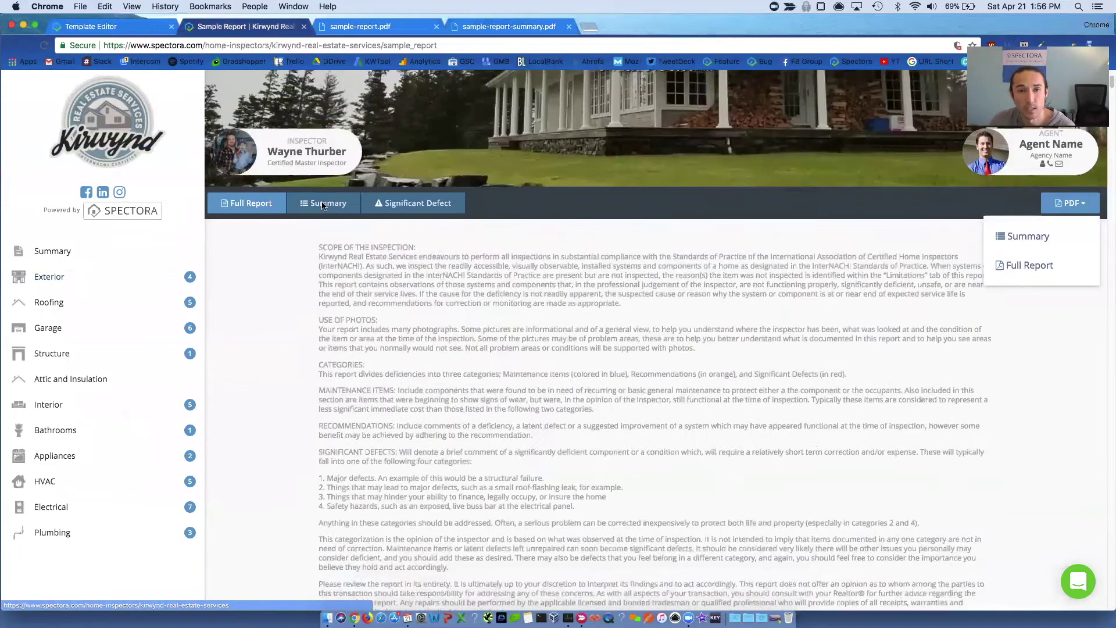
scroll(322, 201, down, 1)
scroll(319, 175, down, 1)
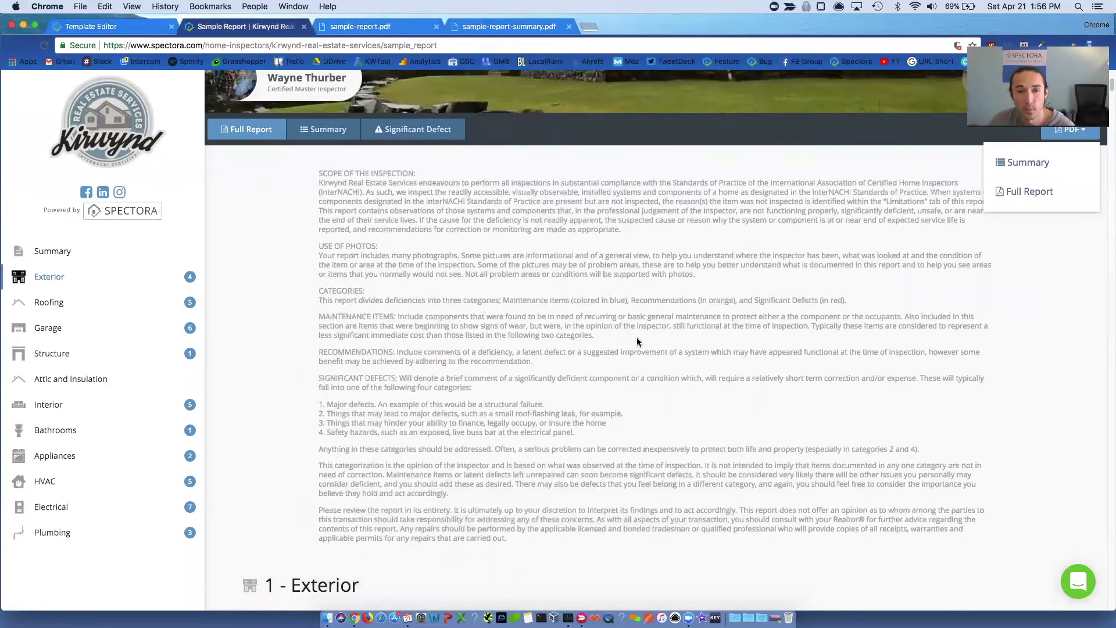
click(373, 30)
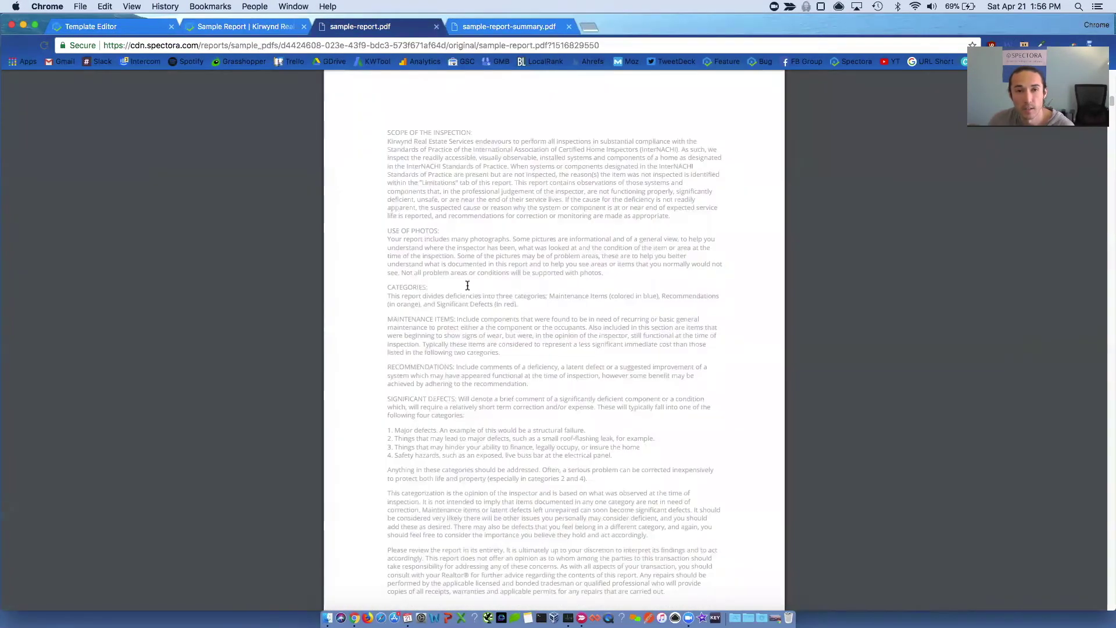
click(480, 26)
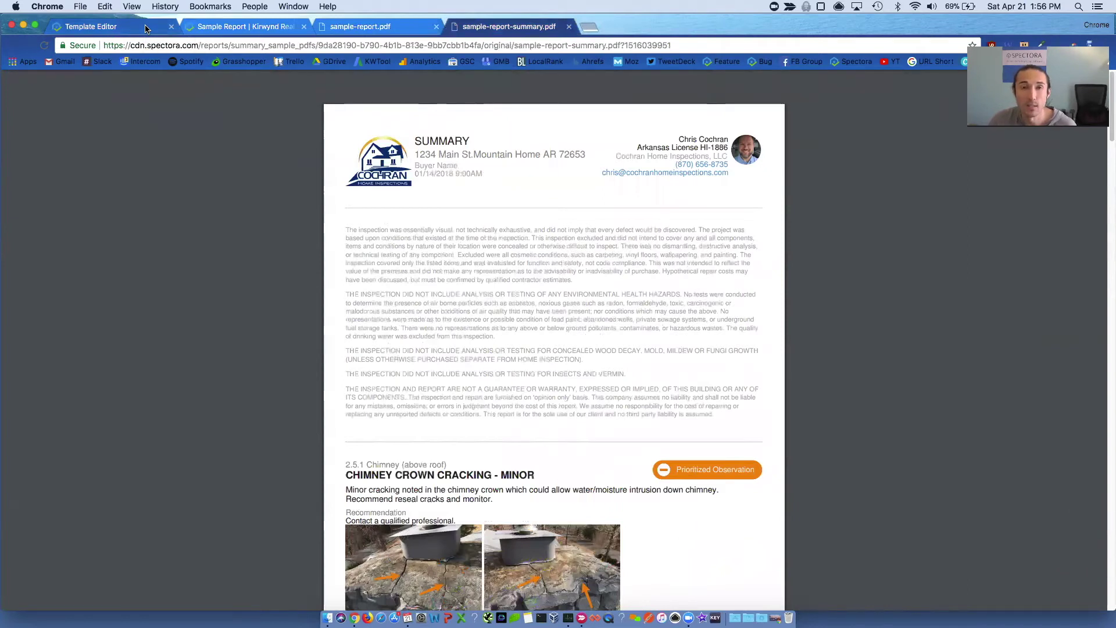
Open Template Settings for the InterNACHI Residential Template from the template editor's actions menu
click(146, 28)
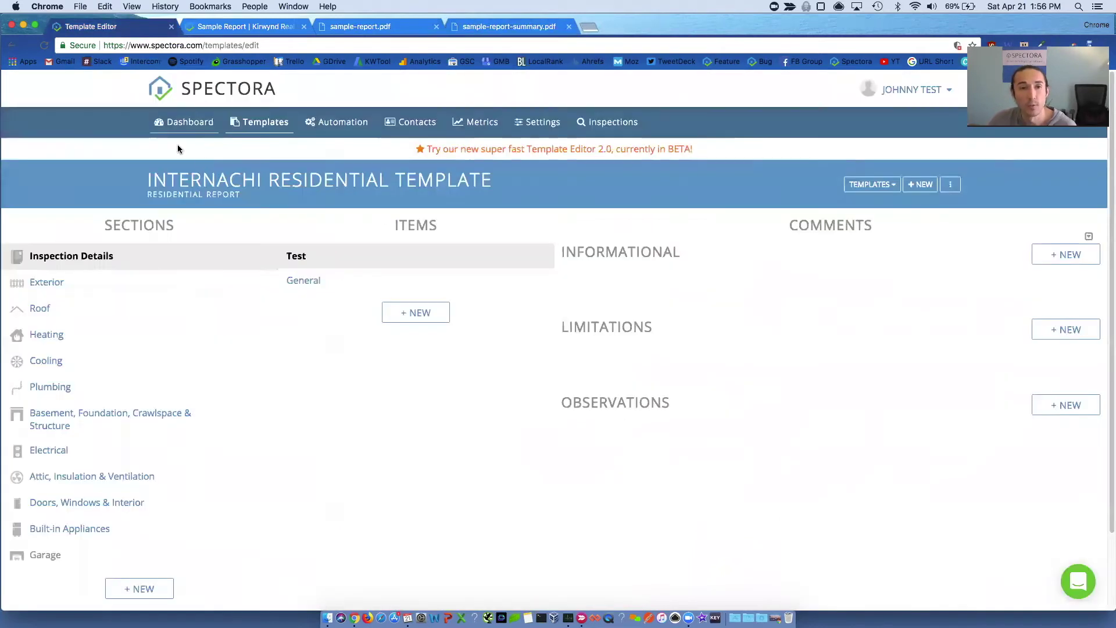
click(294, 182)
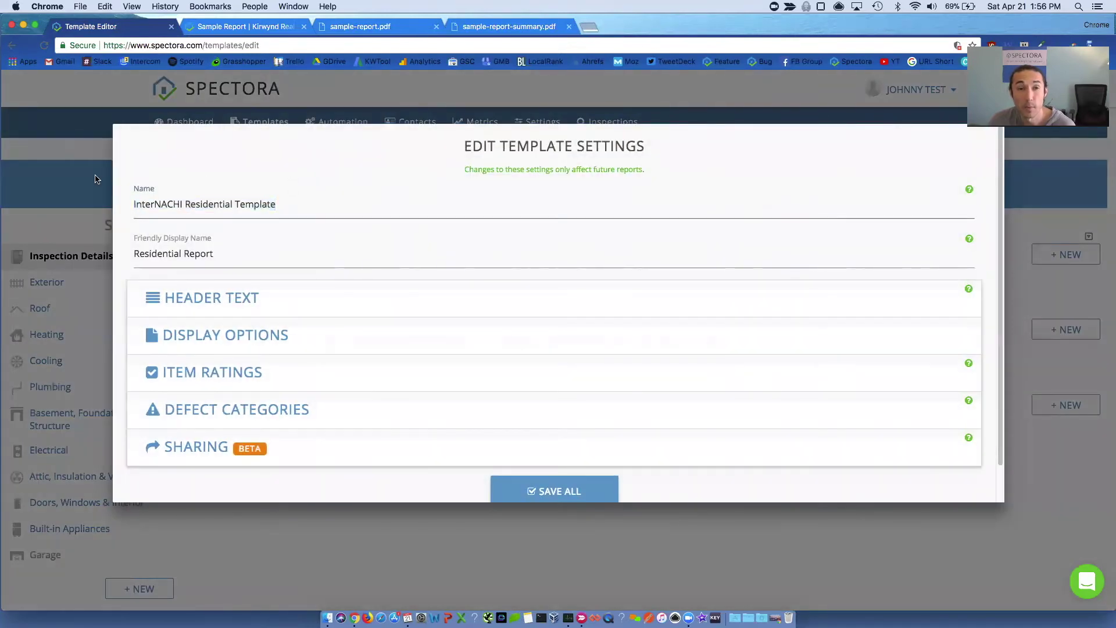
key(Escape)
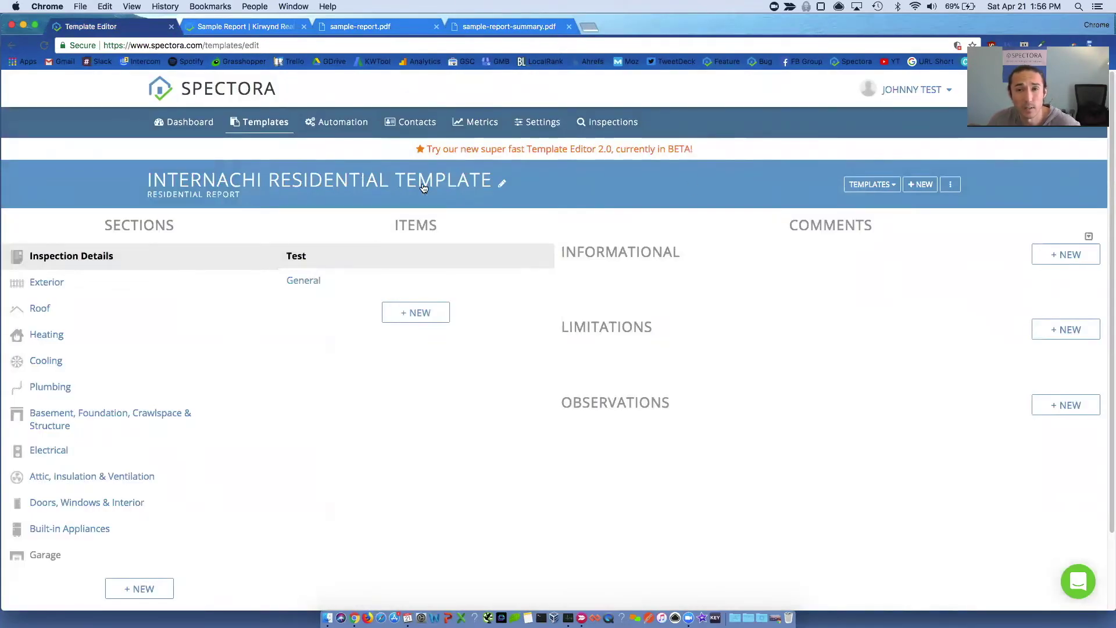
click(951, 185)
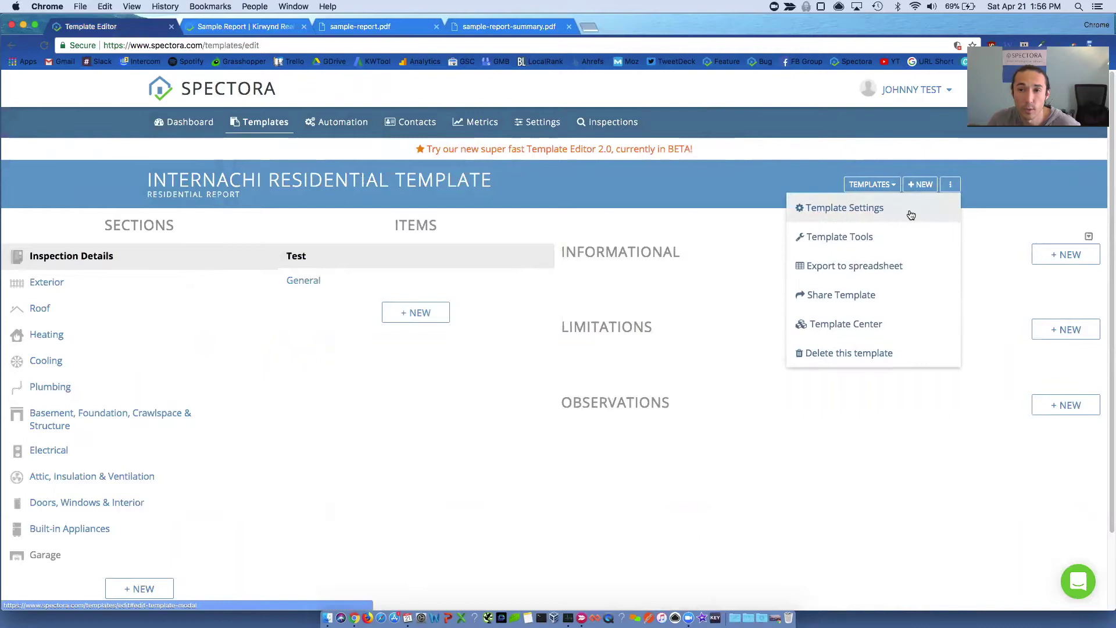
click(841, 209)
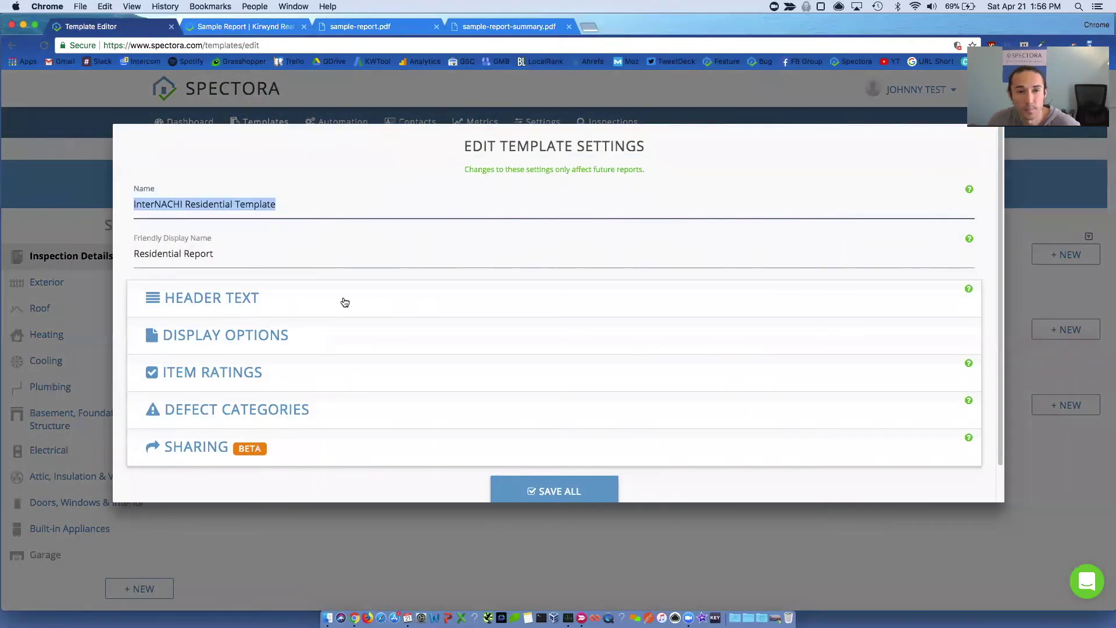
Expand Header Text to check the Full Report and Summary editors, then dismiss the dialog
click(332, 301)
scroll(330, 301, down, 1)
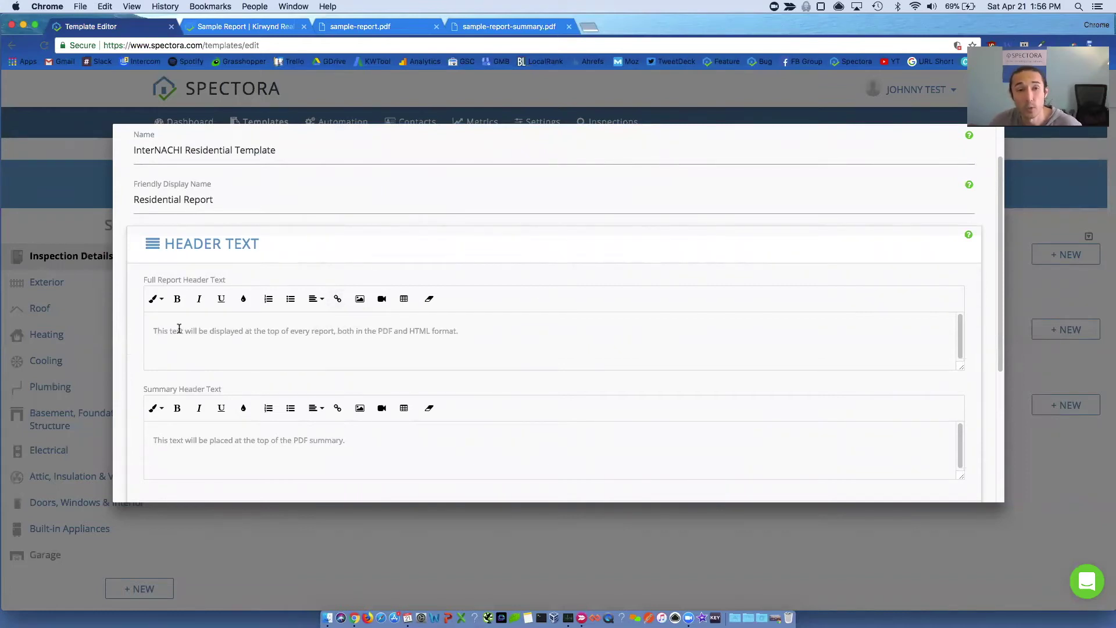
scroll(201, 384, down, 1)
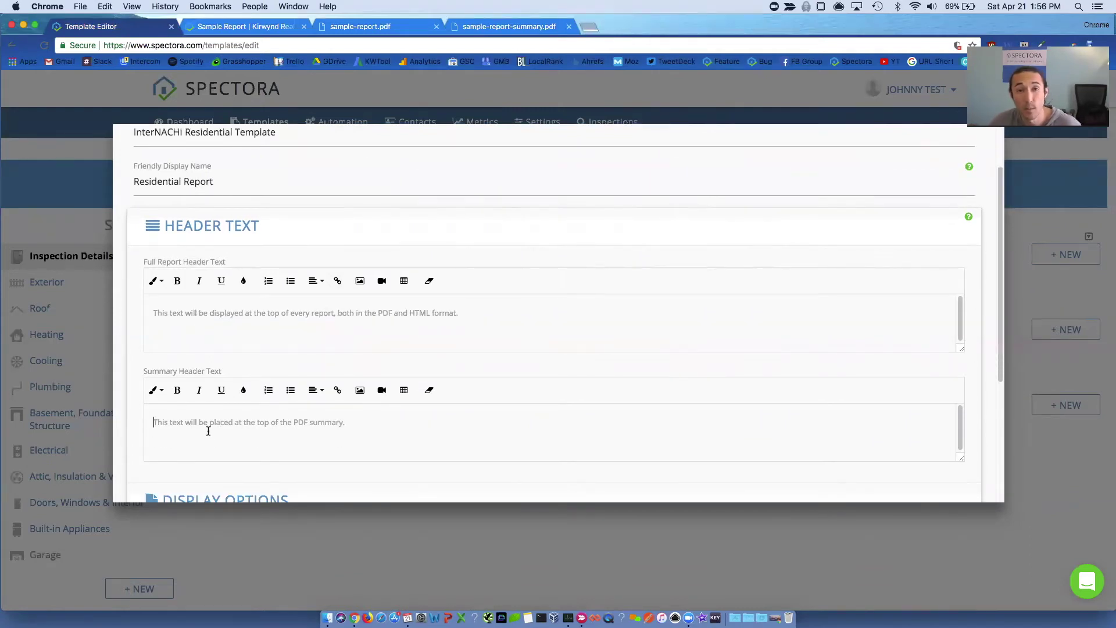
scroll(201, 393, up, 1)
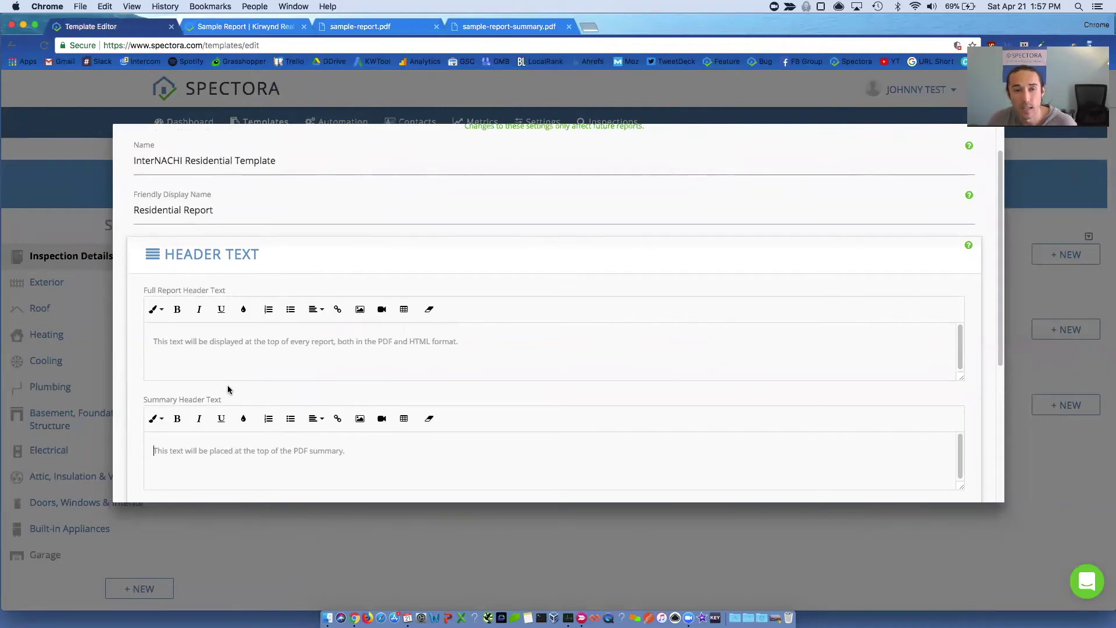
click(159, 132)
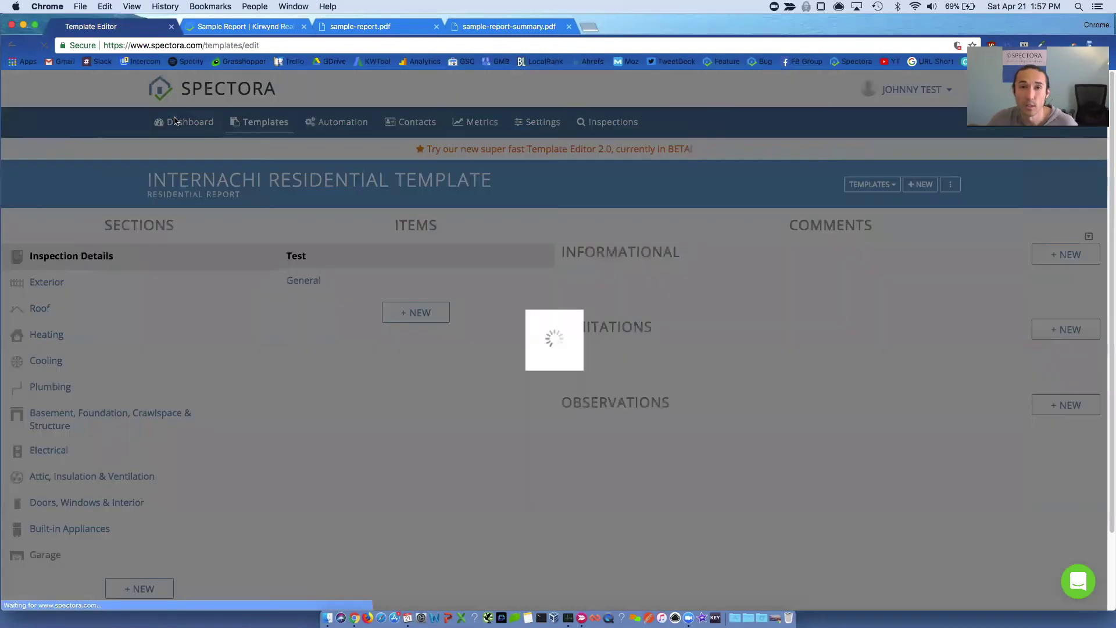
click(175, 121)
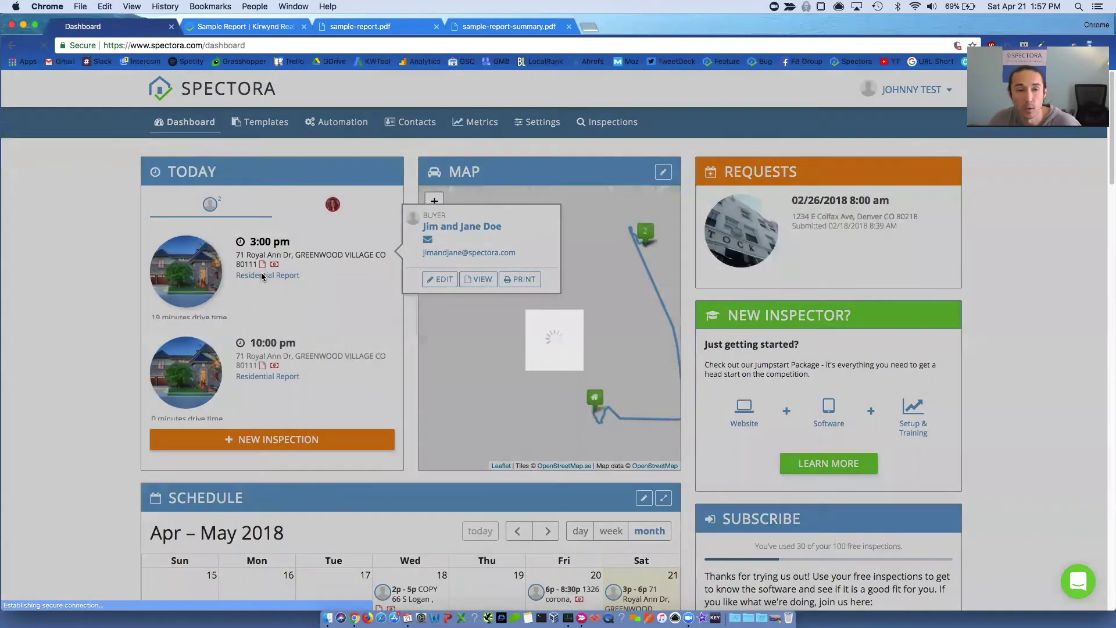
click(261, 276)
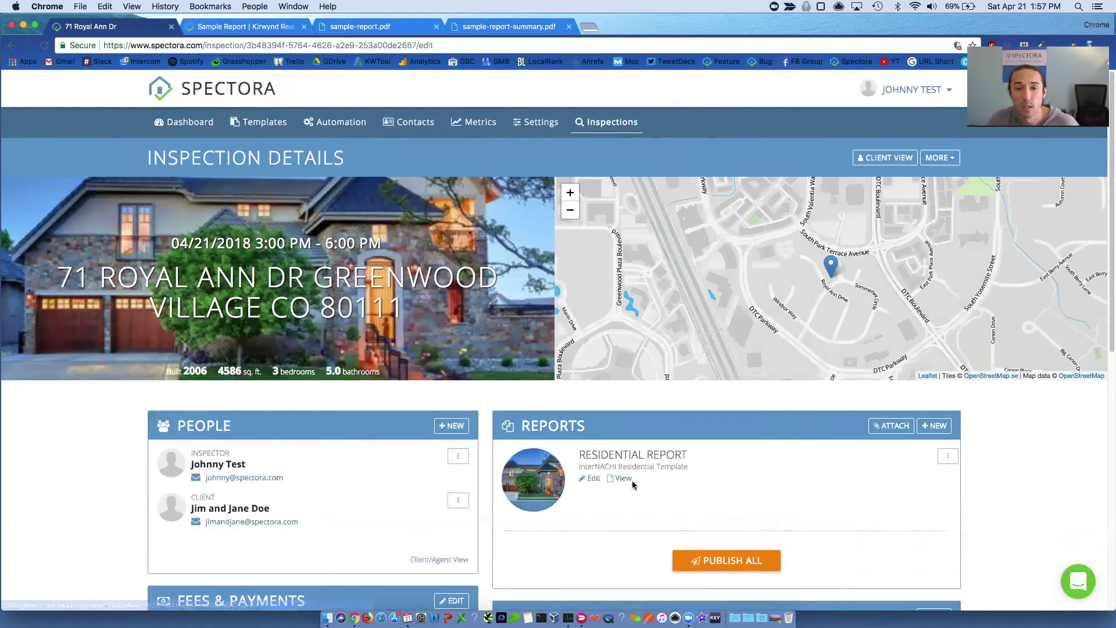
click(595, 479)
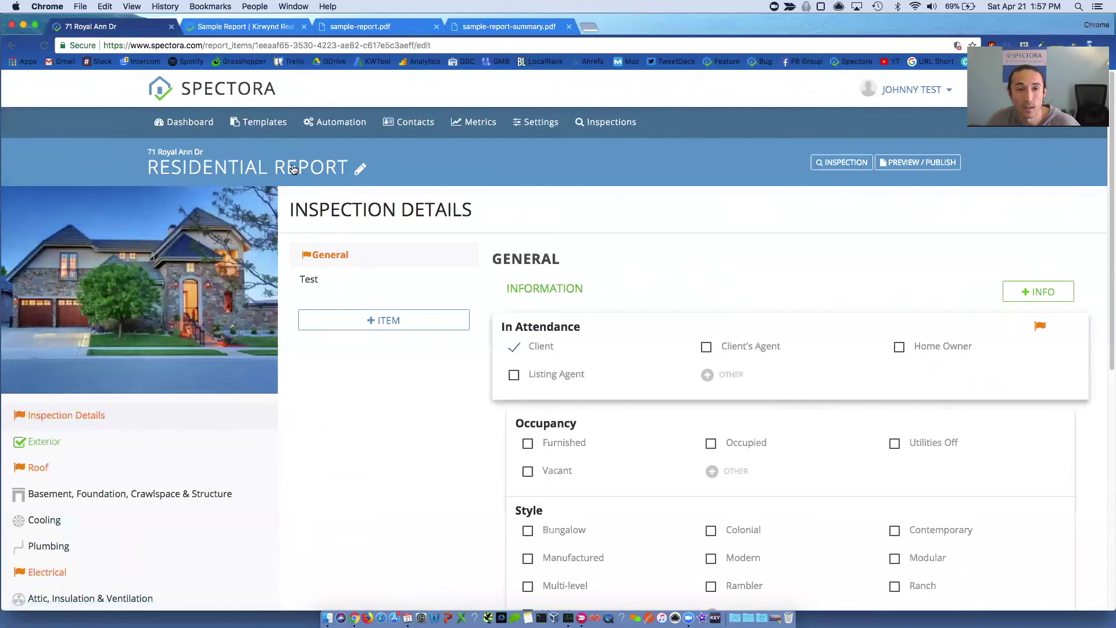
click(360, 168)
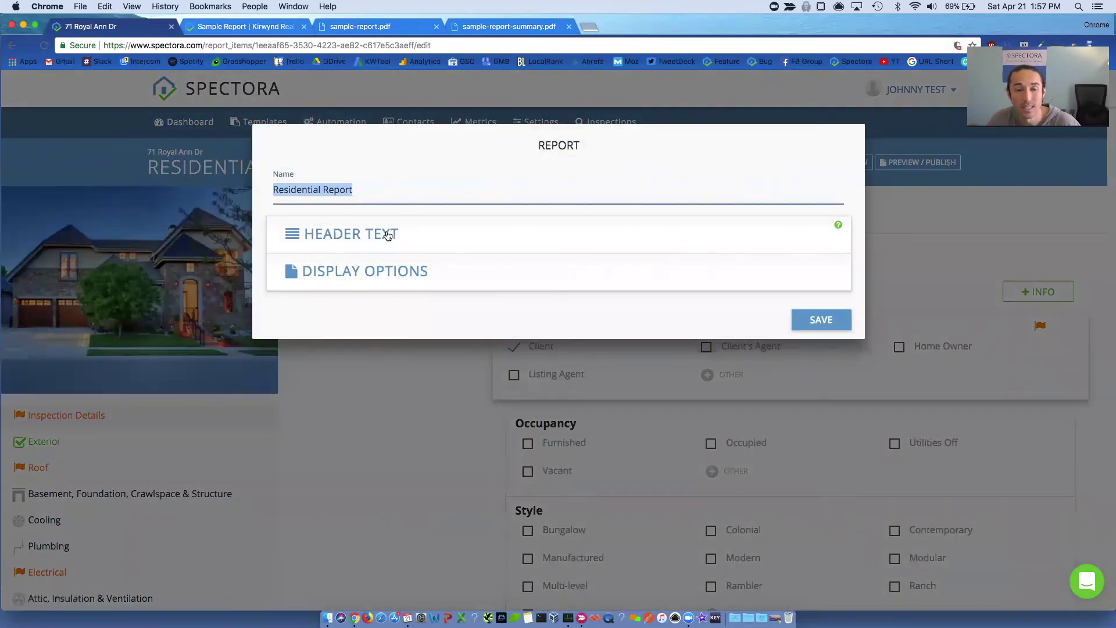
click(388, 235)
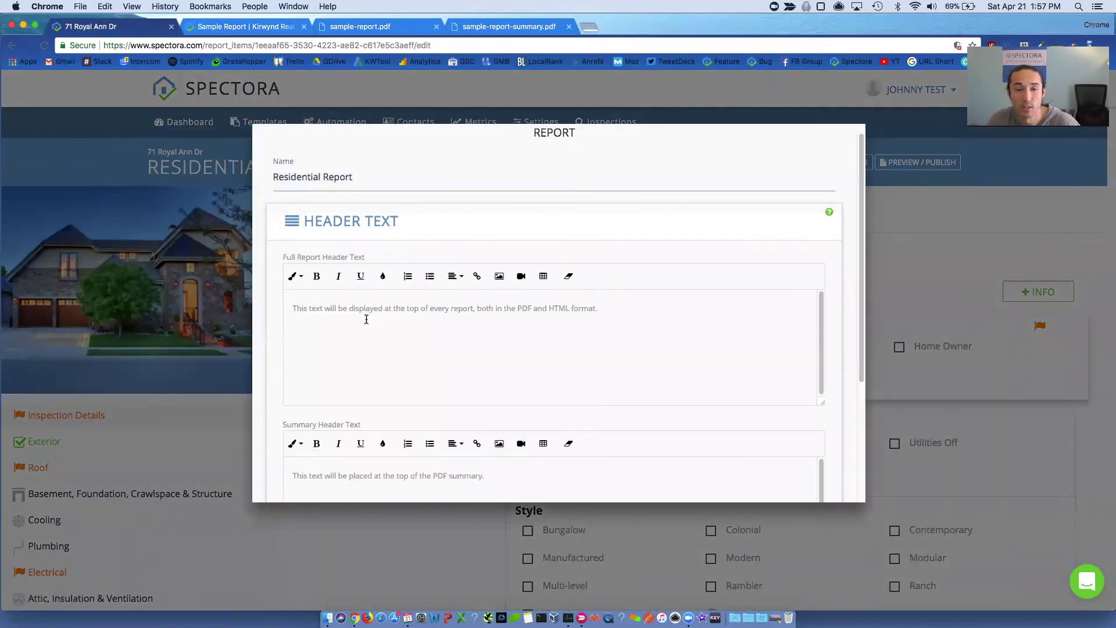
scroll(325, 316, down, 3)
scroll(325, 316, up, 3)
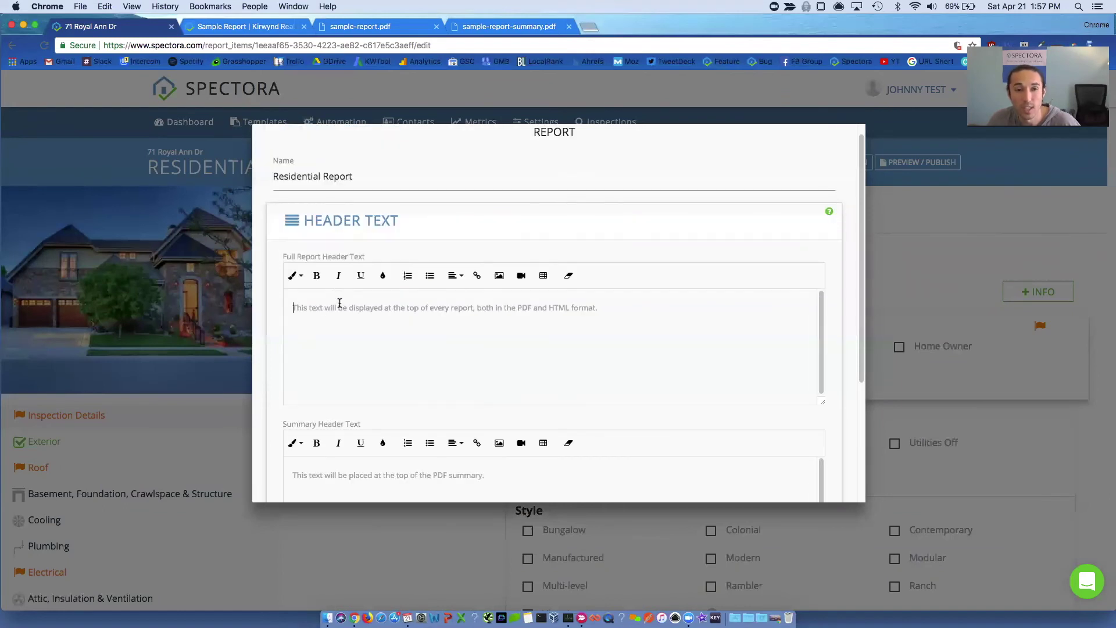
click(386, 222)
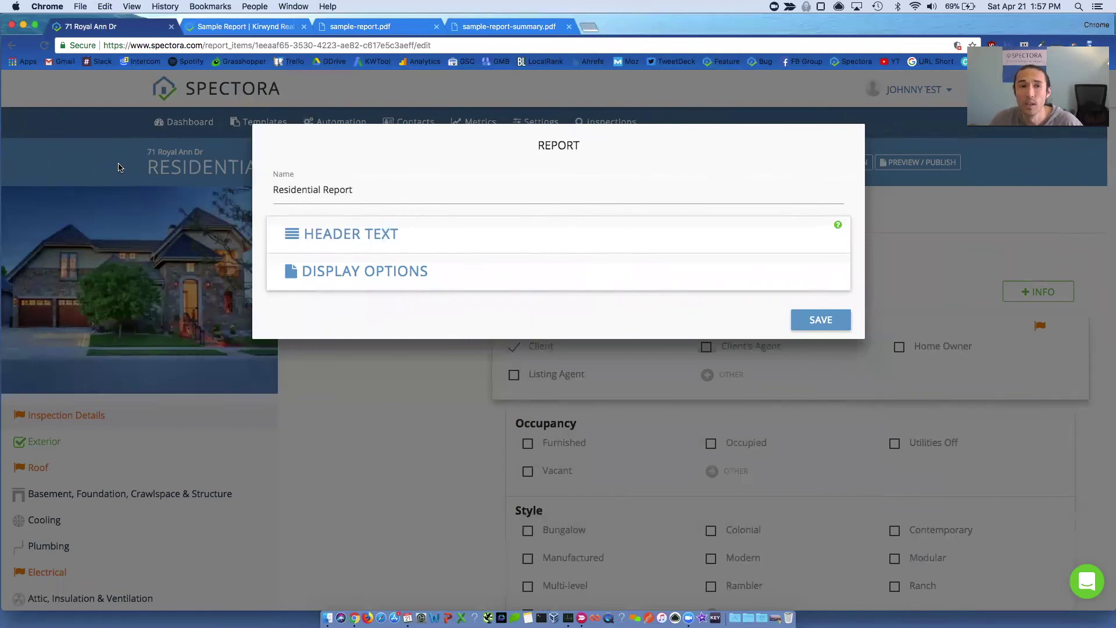
click(120, 167)
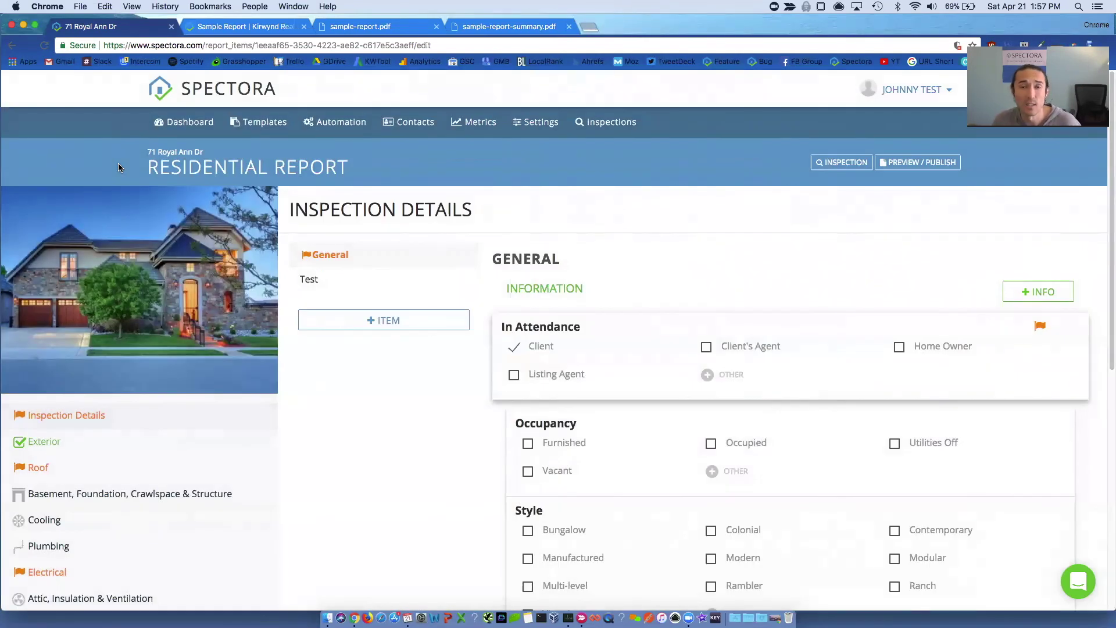